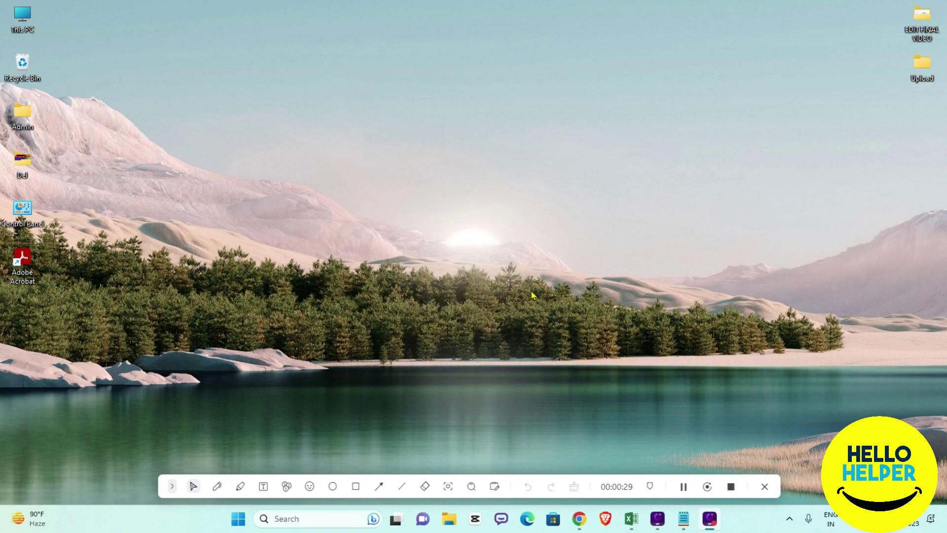
Bring the browser forward and navigate to docs.google.com.
click(576, 518)
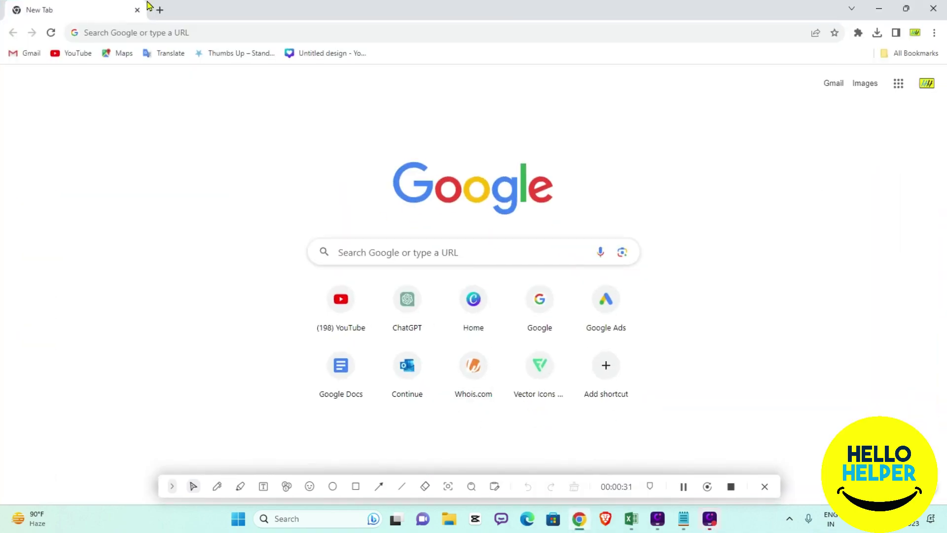
click(179, 37)
text(d)
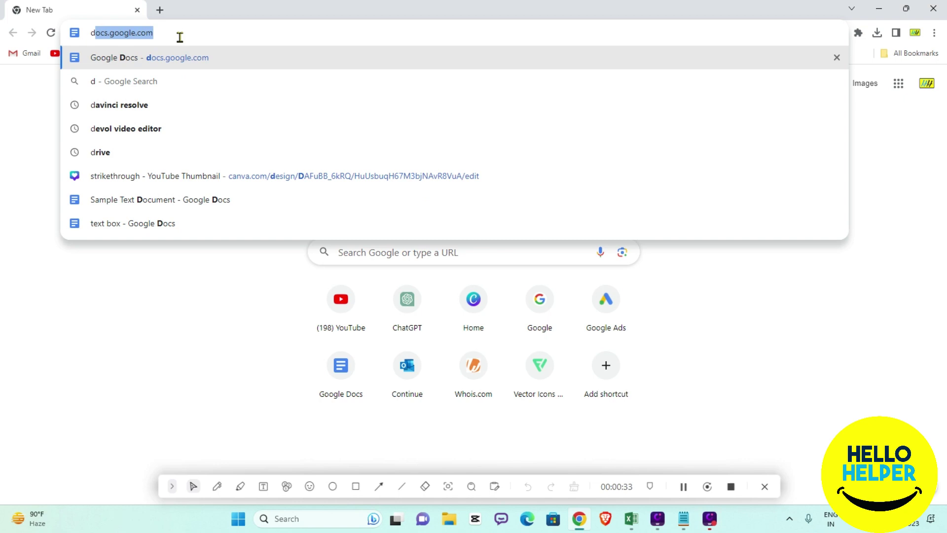
text(ocs)
key(Return)
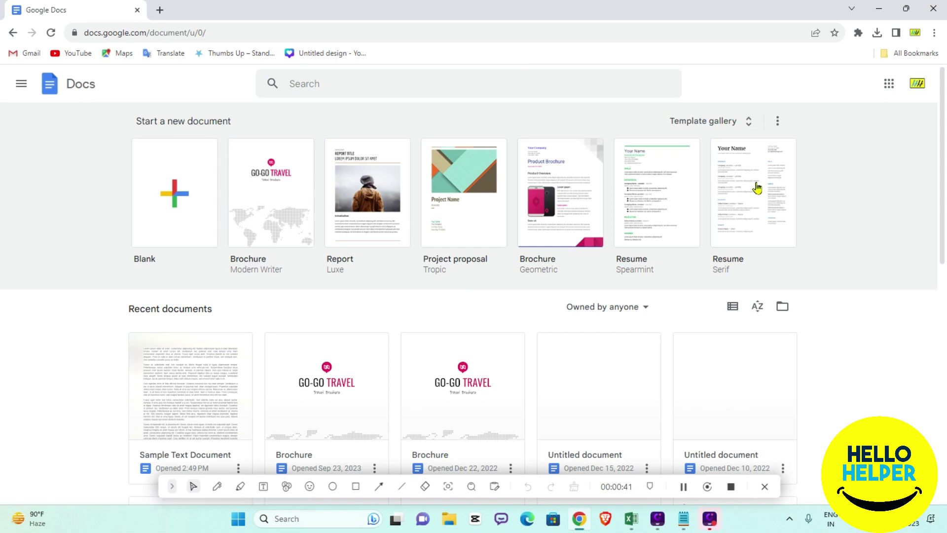
click(379, 488)
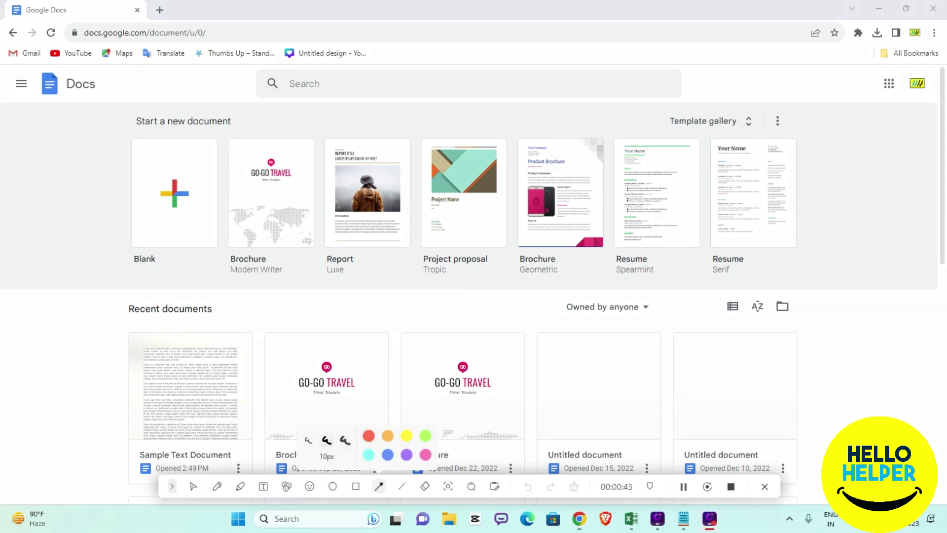
drag(45, 342, 151, 220)
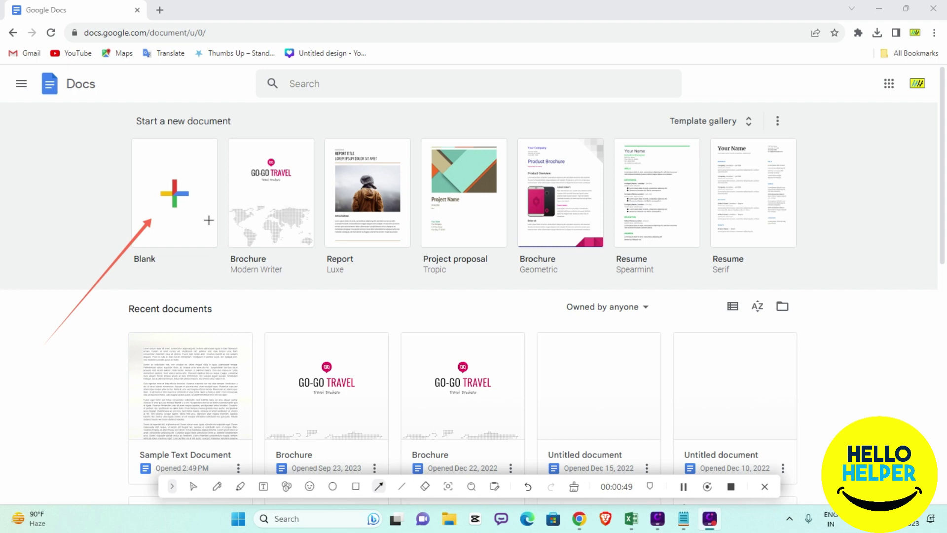
click(355, 487)
mouse_move(123, 125)
mouse_down()
mouse_move(228, 255)
mouse_move(221, 247)
mouse_up()
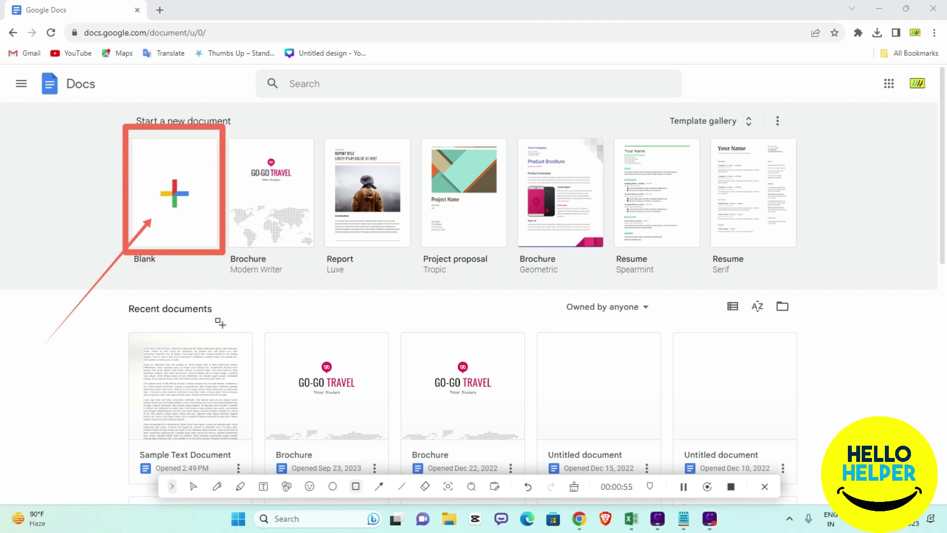
click(571, 490)
click(194, 486)
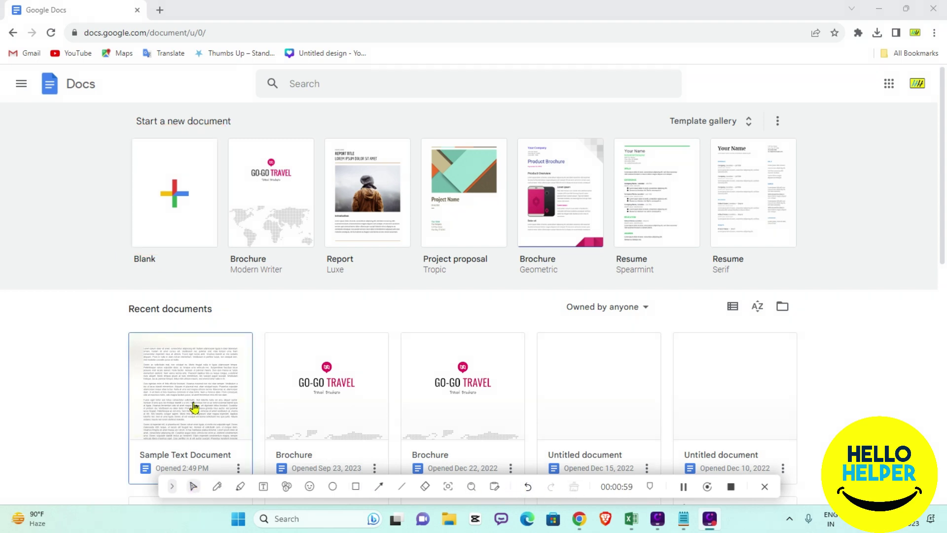
Create an Untitled document from the Blank template.
click(178, 225)
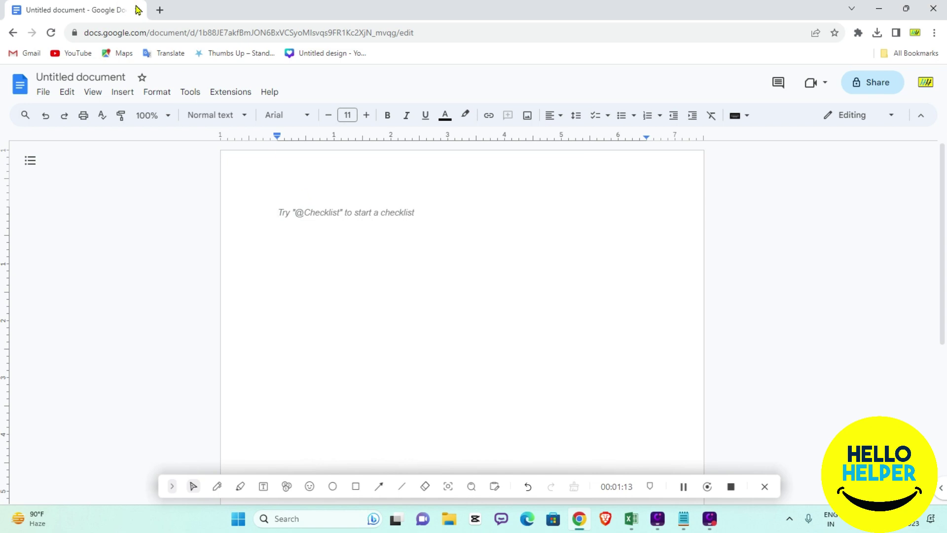
Load the Google Drive home page at drive.google.com in a new tab.
click(162, 10)
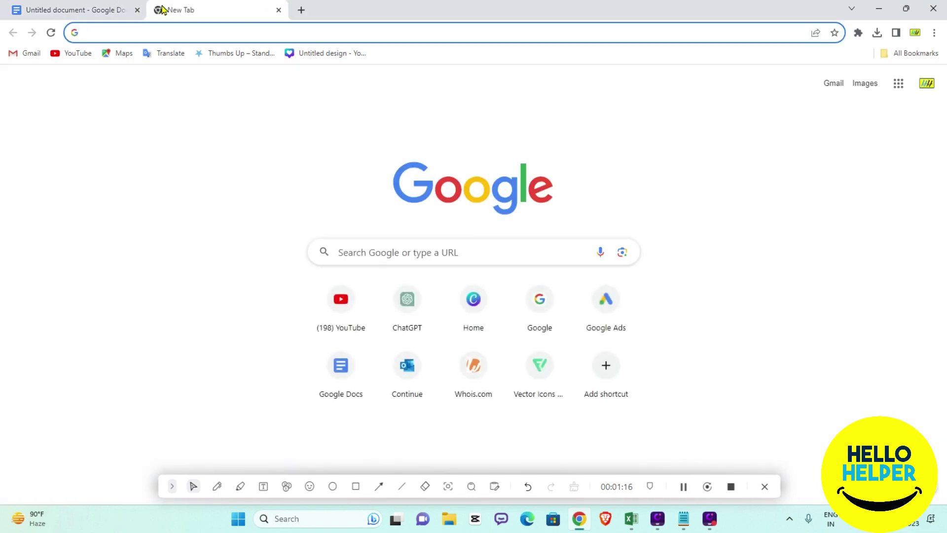
text(driv)
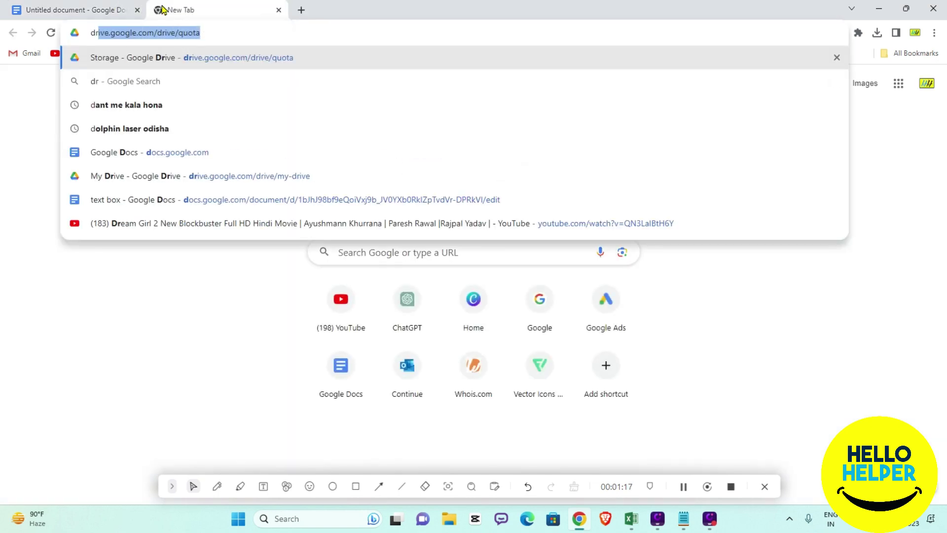
text(e)
key(Right)
key(ctrl+Left)
key(ctrl+Left)
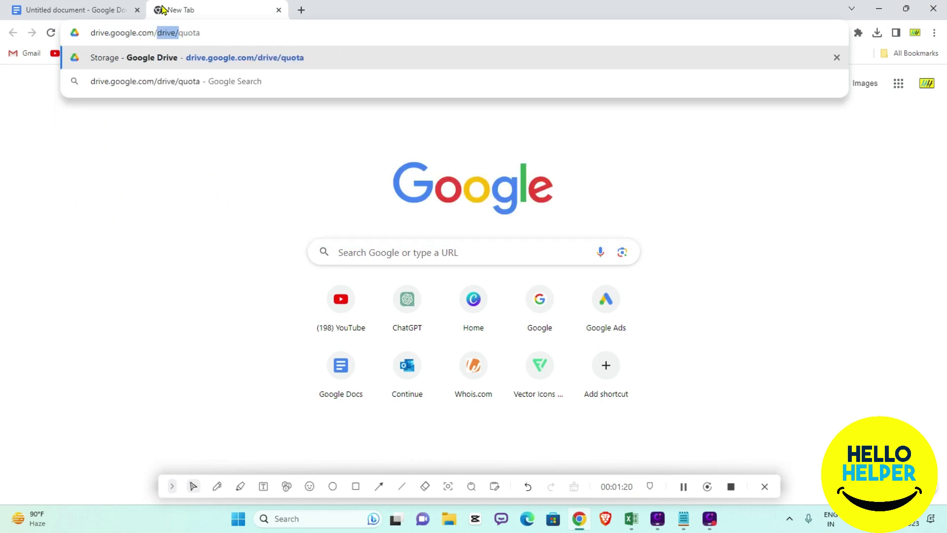
key(Delete)
key(Return)
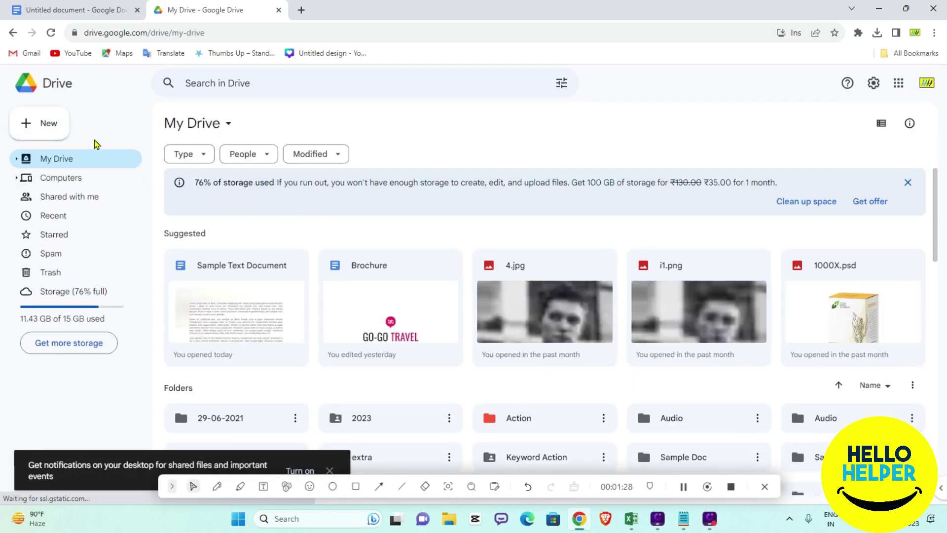
Upload sample.pdf from Downloads to My Drive and dismiss the notifications prompt.
click(52, 124)
click(77, 151)
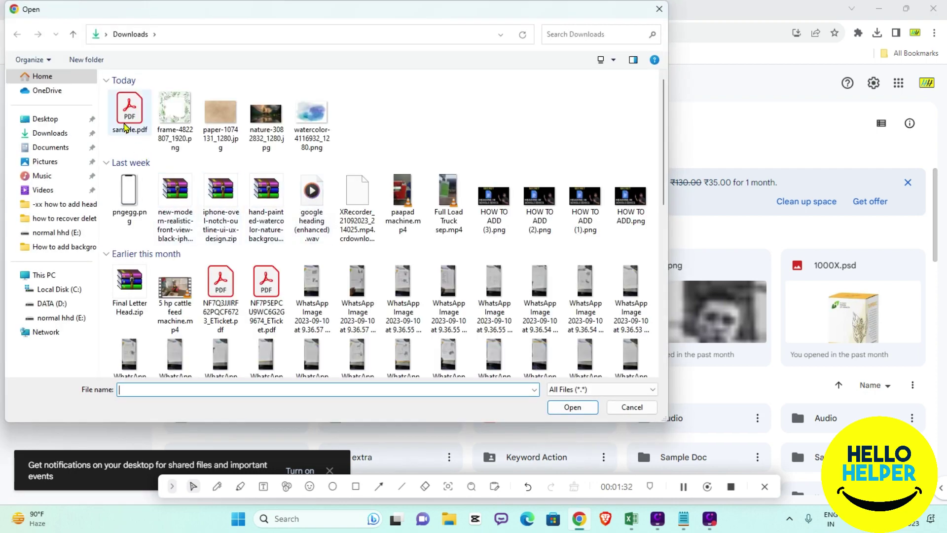
click(128, 111)
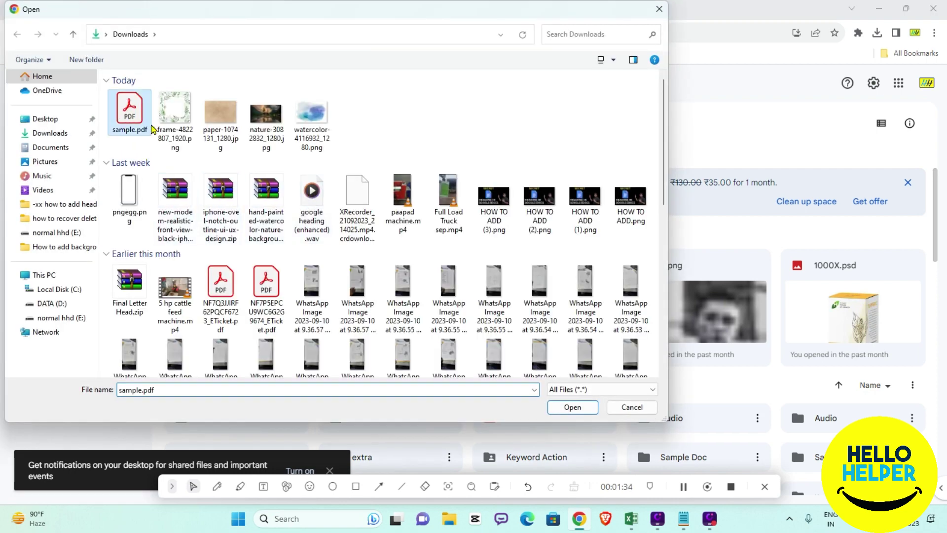
click(573, 407)
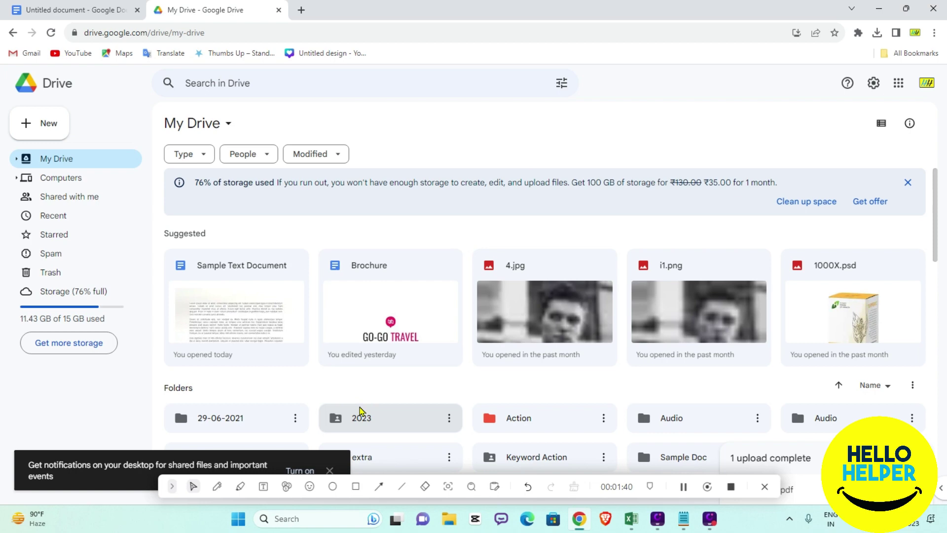
click(329, 471)
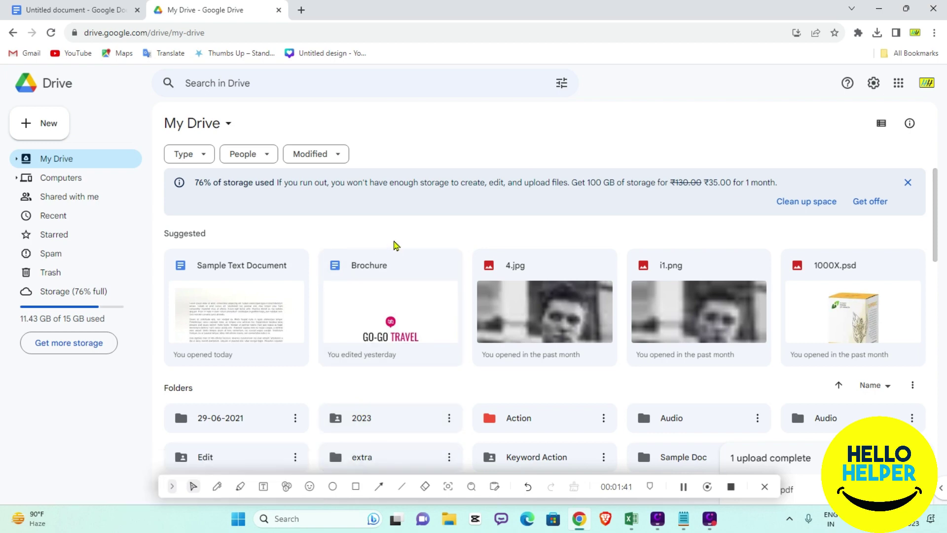
Preview sample.pdf and bring up its More actions menu containing Share.
click(770, 489)
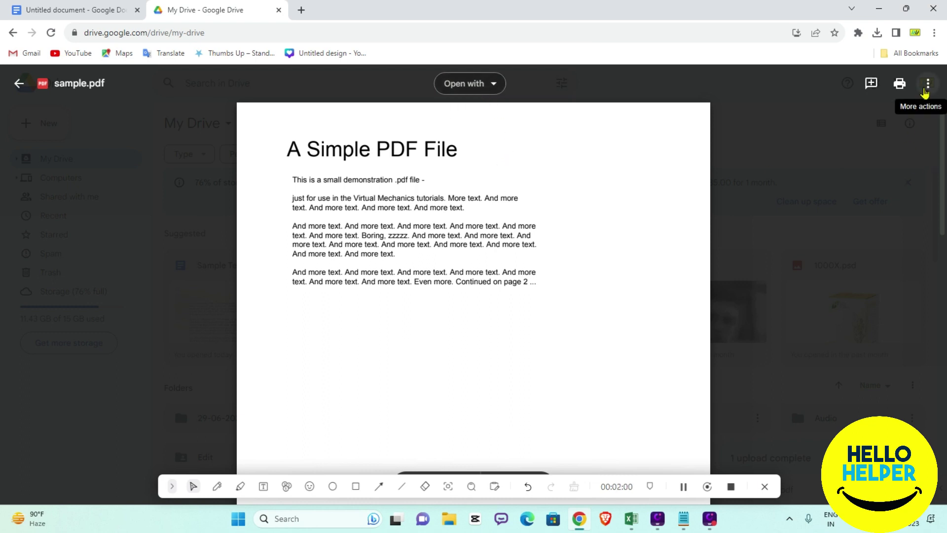
click(929, 84)
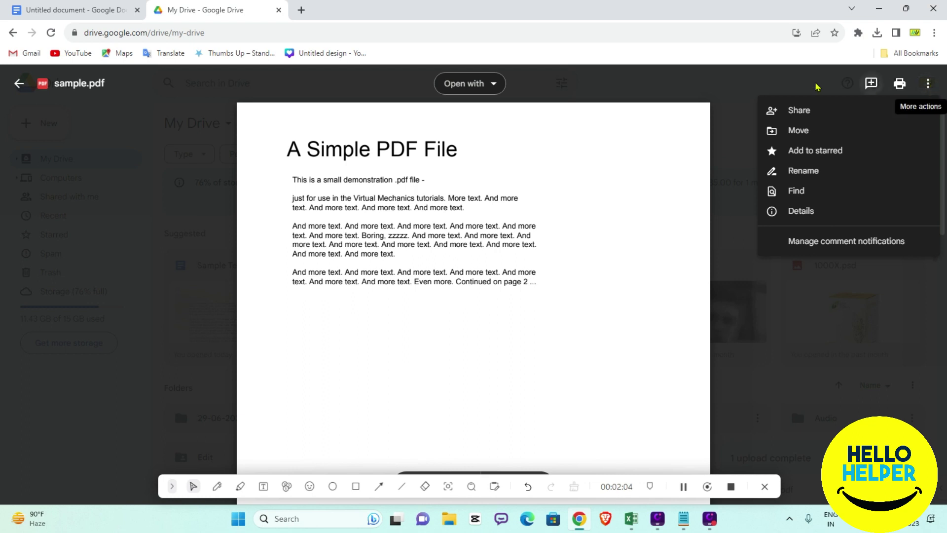
click(667, 130)
click(379, 486)
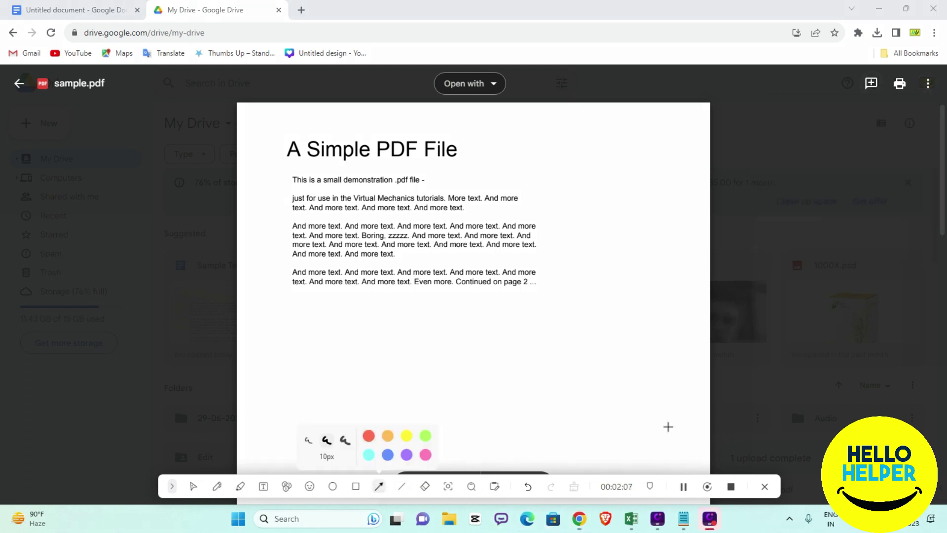
drag(772, 252, 922, 92)
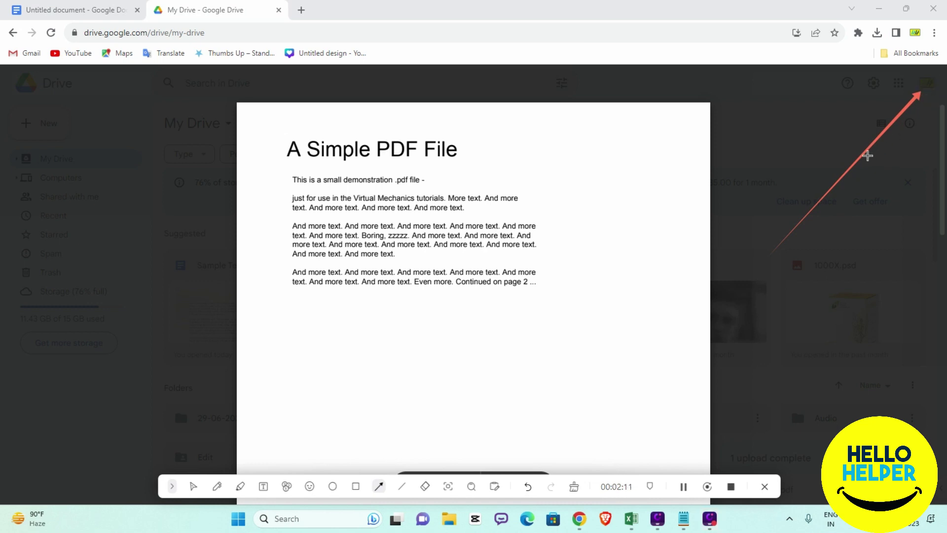
key(Escape)
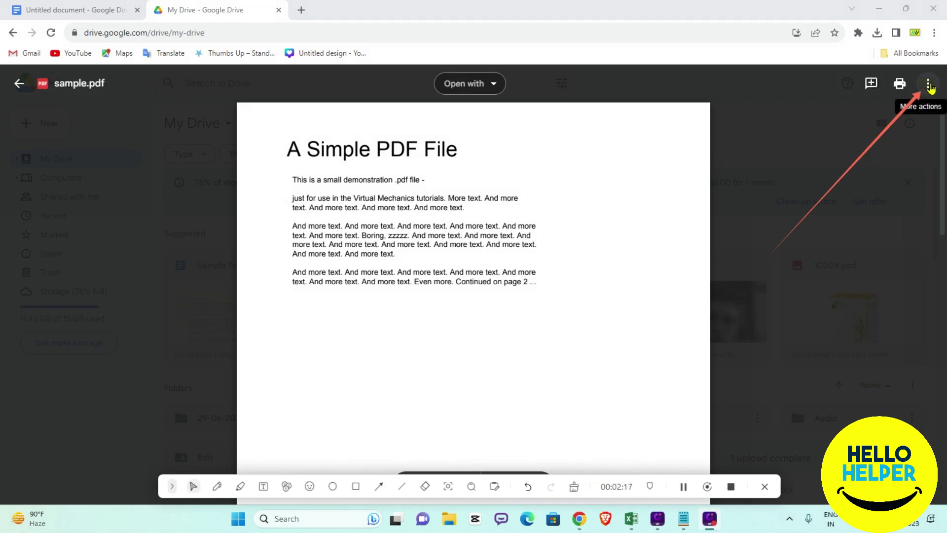
click(932, 86)
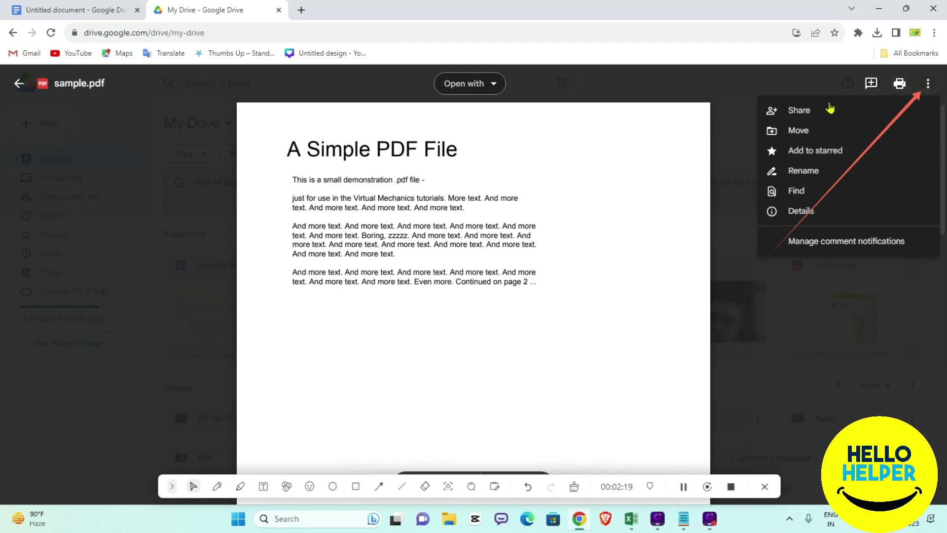
Change sample.pdf's general access to Anyone with the link, copy the link, and finish.
click(811, 112)
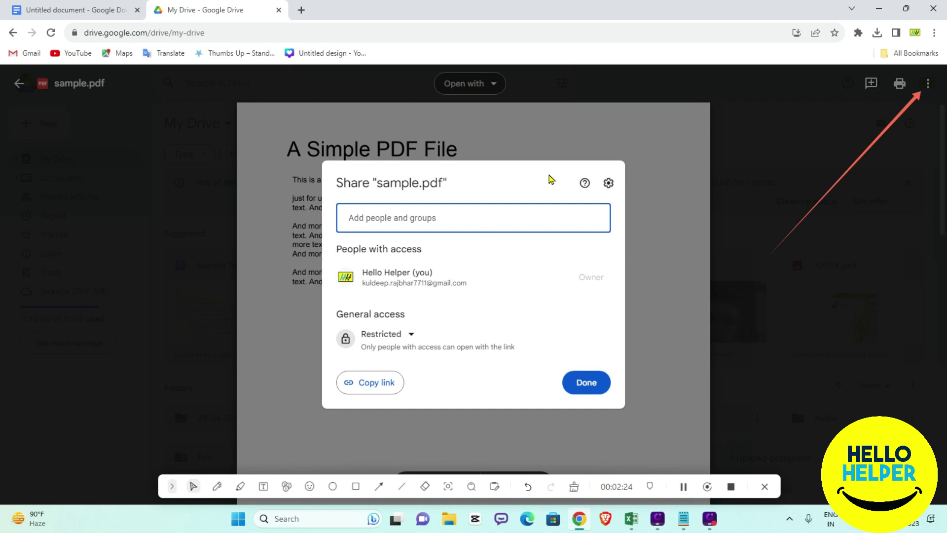
click(413, 336)
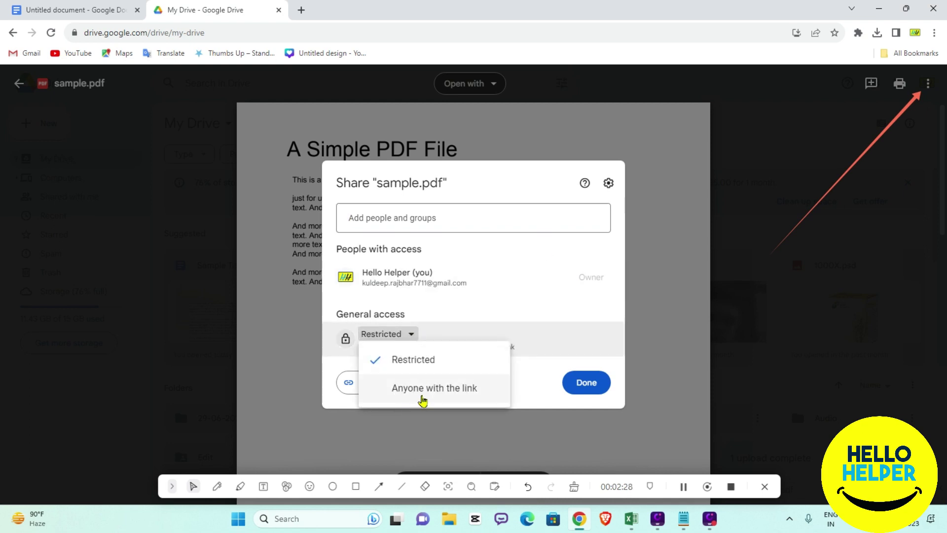
click(423, 400)
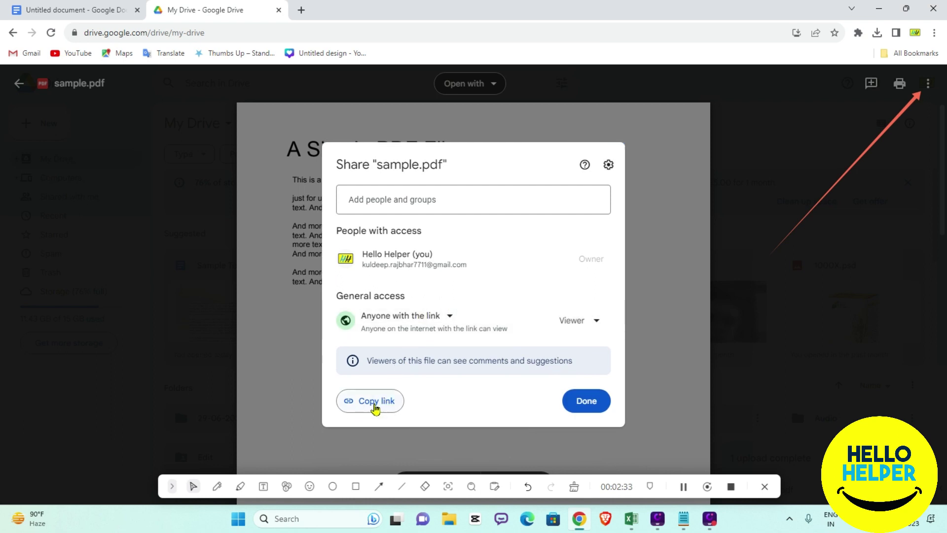
click(375, 407)
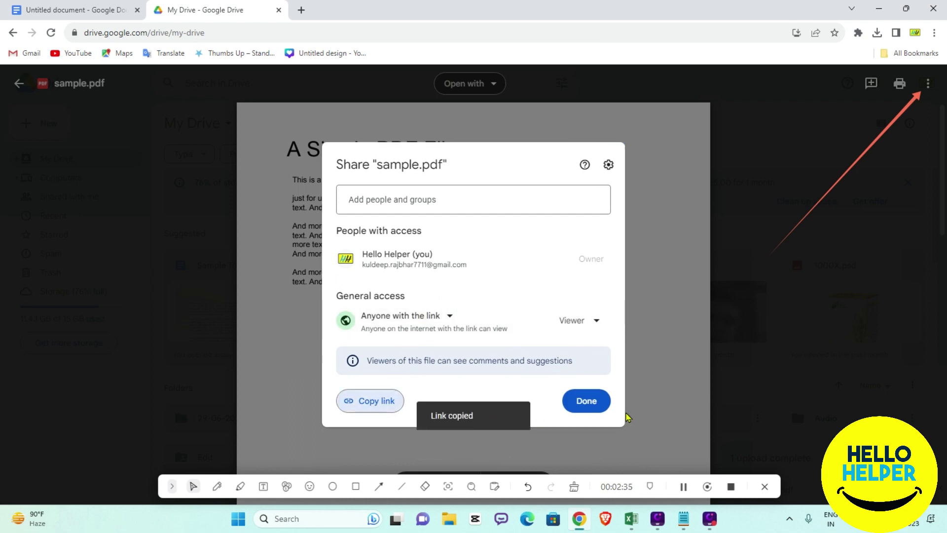
click(580, 403)
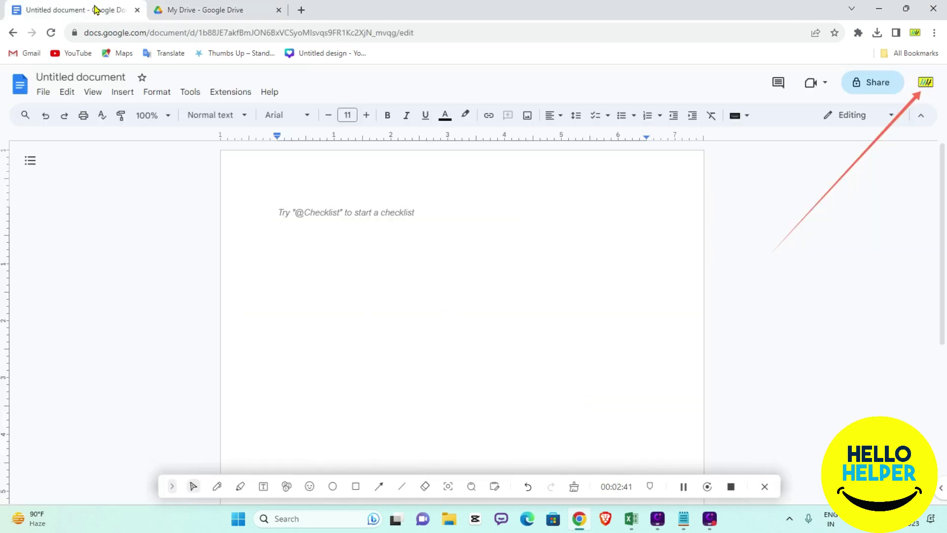
Paste the copied sample.pdf link into the Untitled document.
click(129, 8)
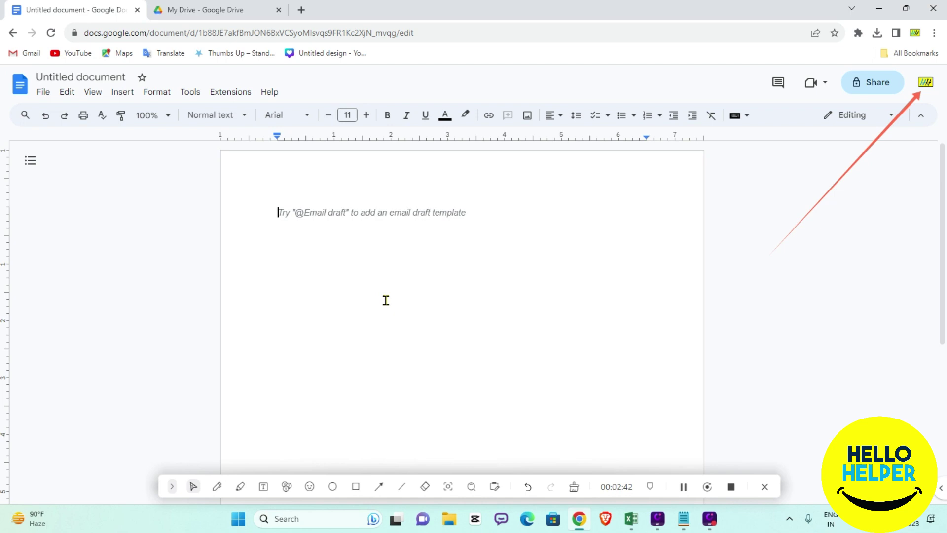
right_click(329, 260)
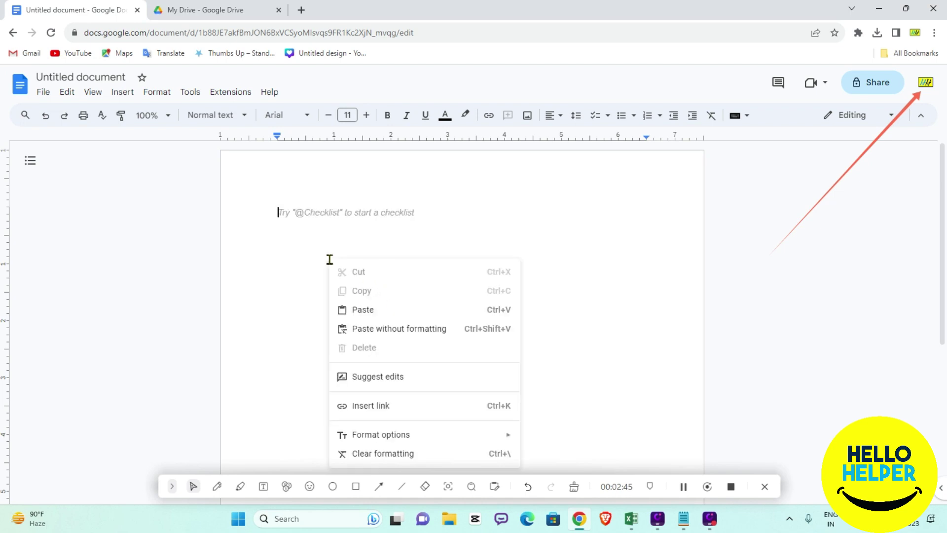
click(347, 311)
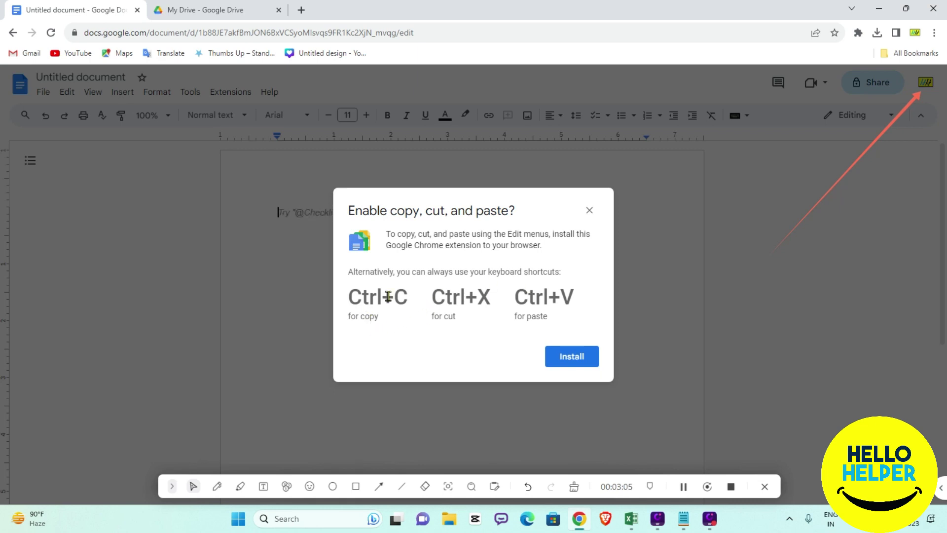
Close the Enable copy, cut, and paste extension prompt.
triple_click(389, 296)
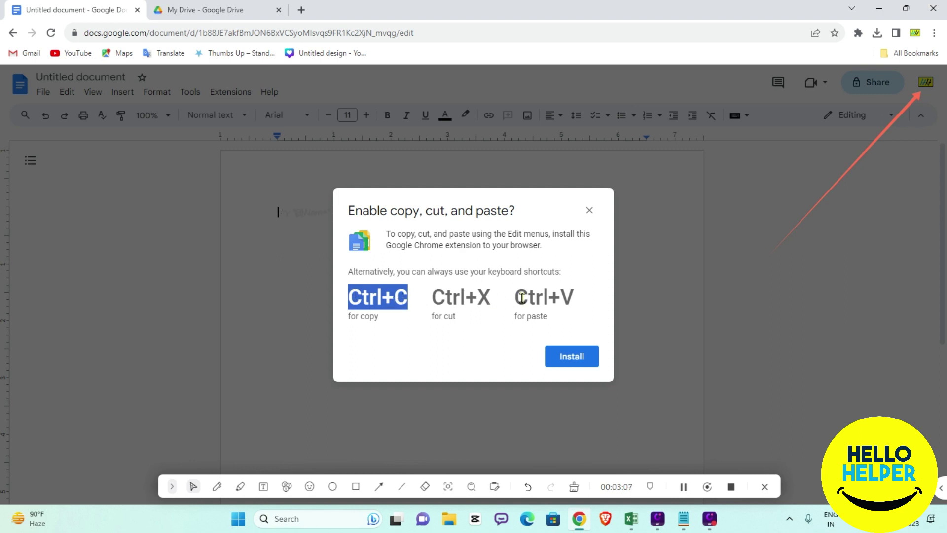
mouse_move(516, 296)
mouse_down()
mouse_move(580, 300)
mouse_move(574, 294)
mouse_up()
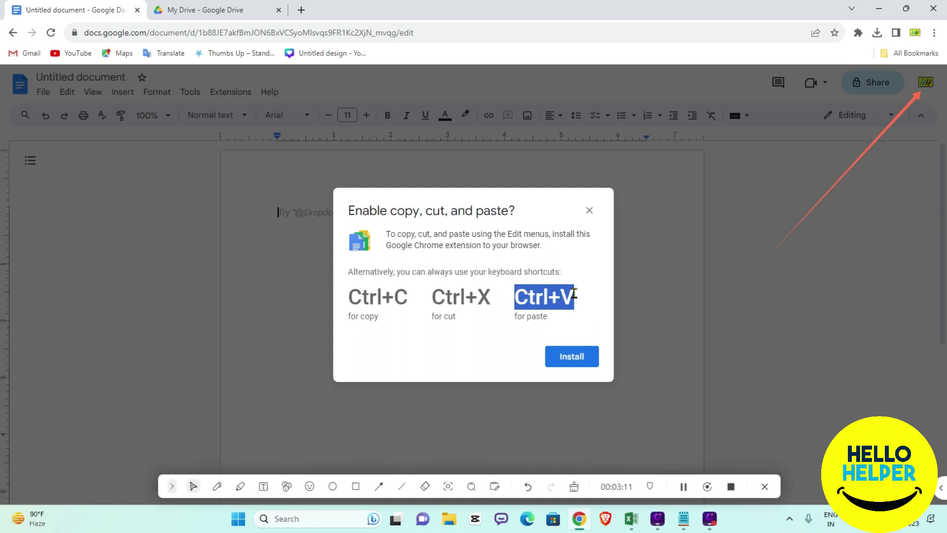
click(591, 212)
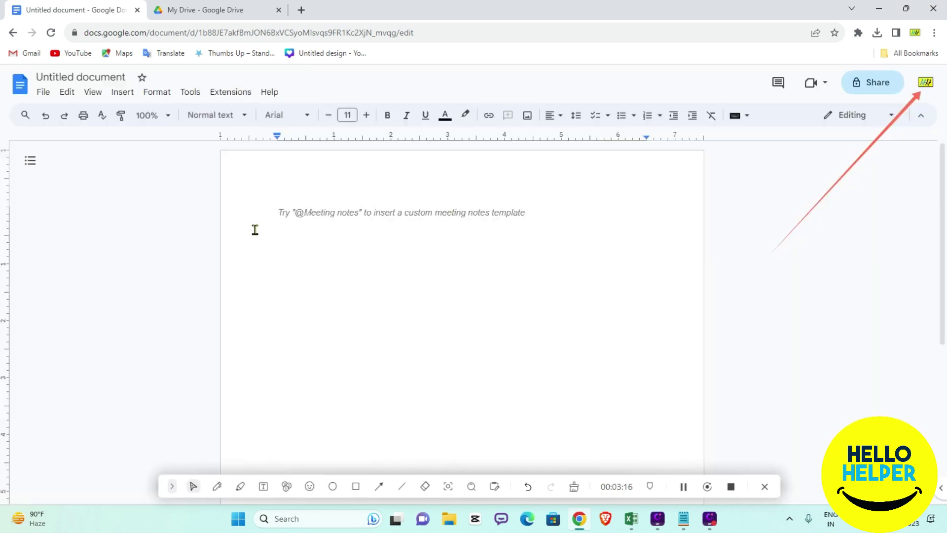
Paste the Drive link on the first line and convert it to a sample.pdf chip with Tab.
click(284, 240)
key(ctrl+v)
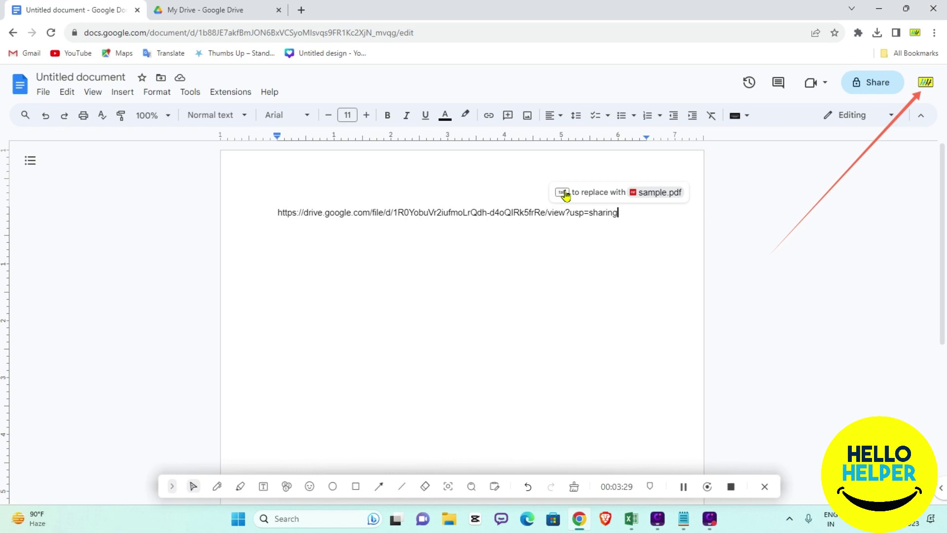
key(Tab)
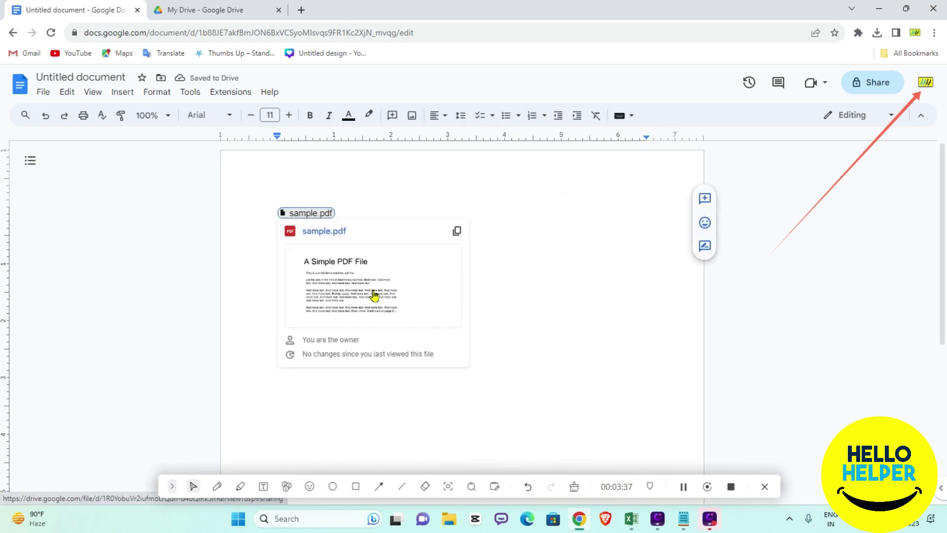
click(307, 216)
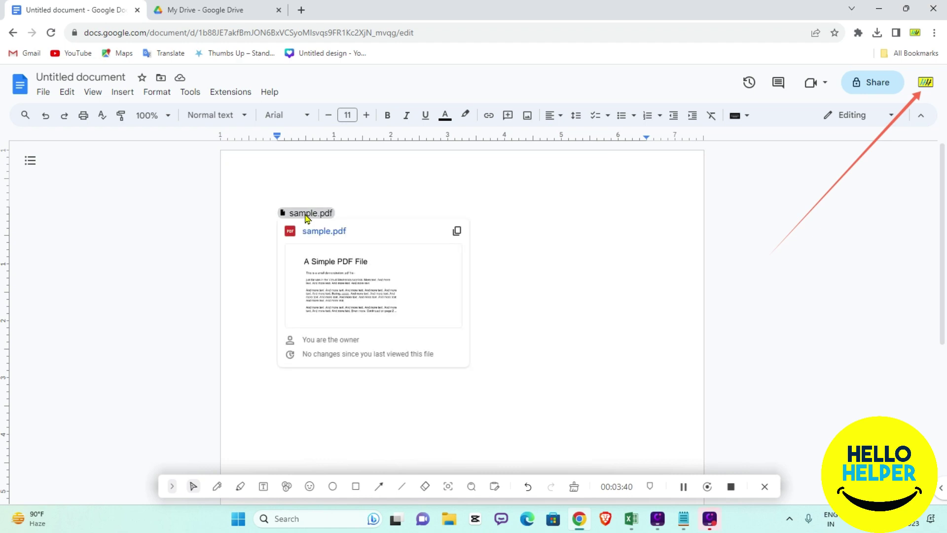